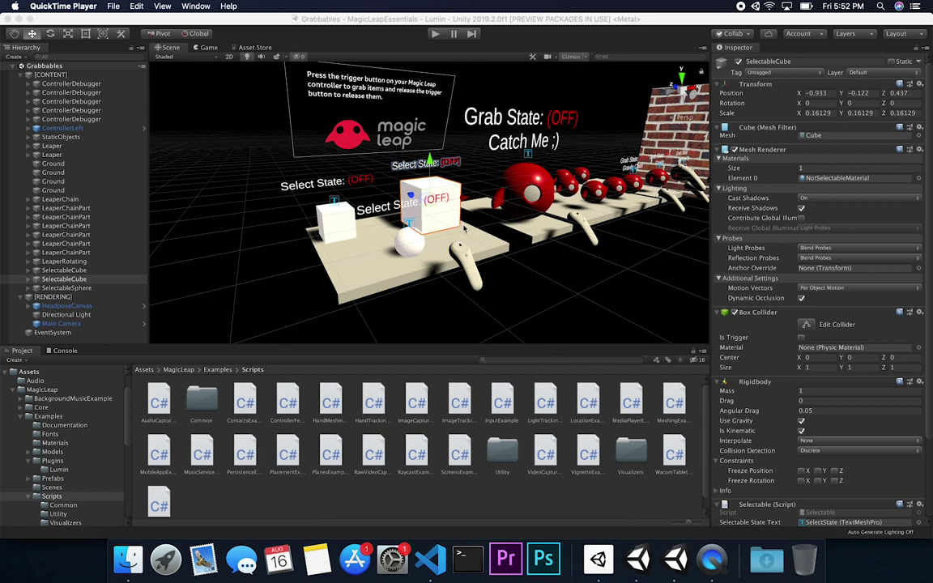
Quit QuickTime, orbit the Grabbables Scene view, and switch to the other Unity project window.
key("super+q")
left_click_drag(438, 226, 438, 202, "alt")
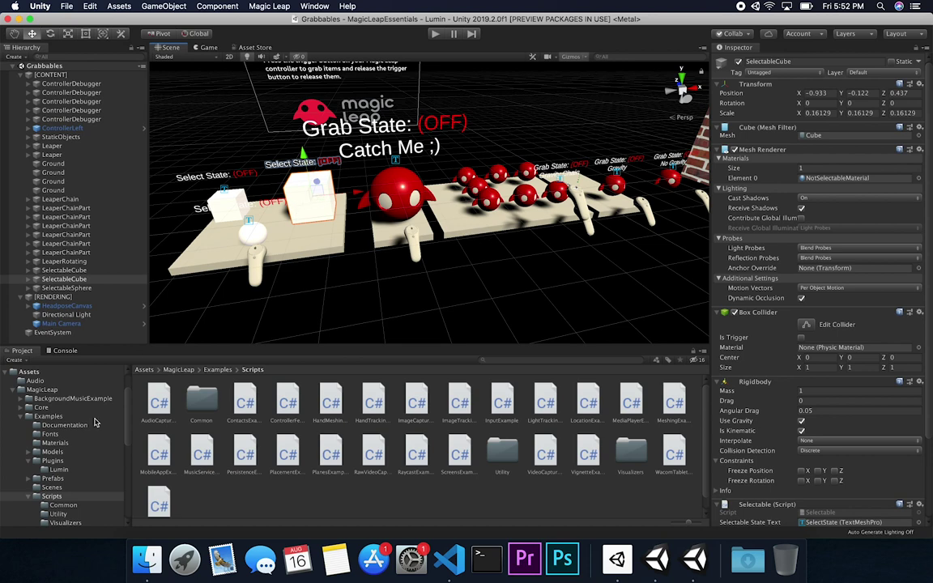
key("super+Tab")
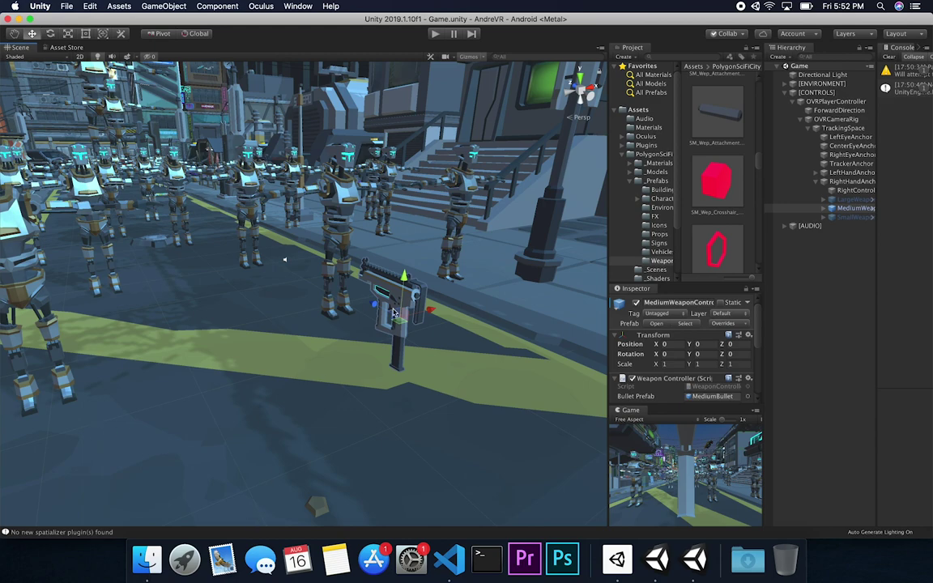
Orbit the AndreVR Scene view around the MediumWeaponController, then enter Play mode with Cmd+P.
left_click_drag(395, 312, 305, 294, "alt")
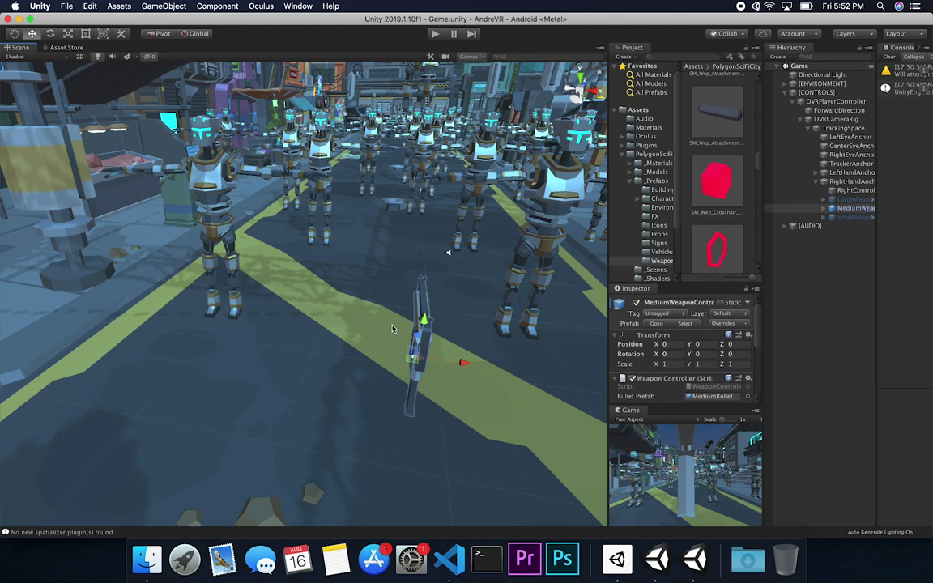
scroll(392, 328, "down", 5)
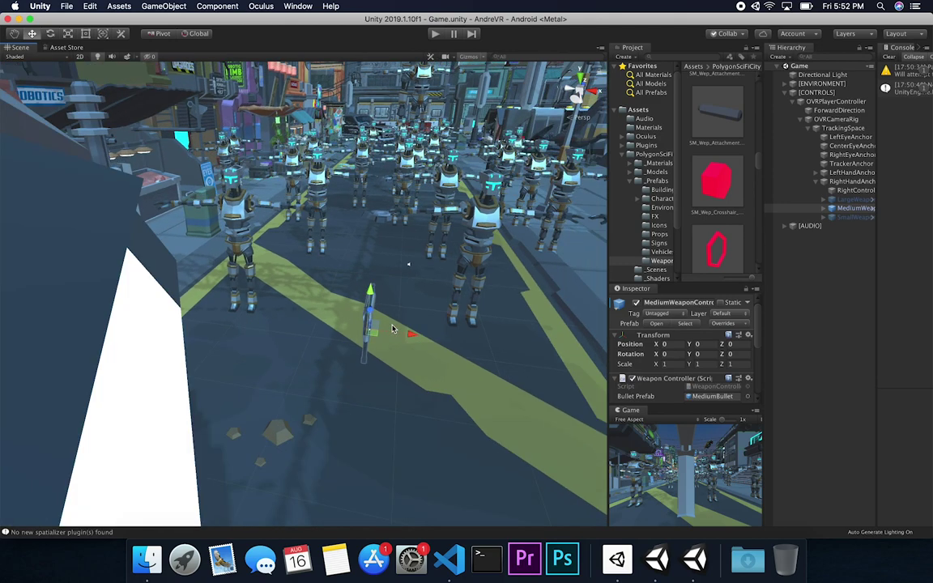
scroll(392, 328, "up", 5)
left_click_drag(388, 335, 456, 346, "alt")
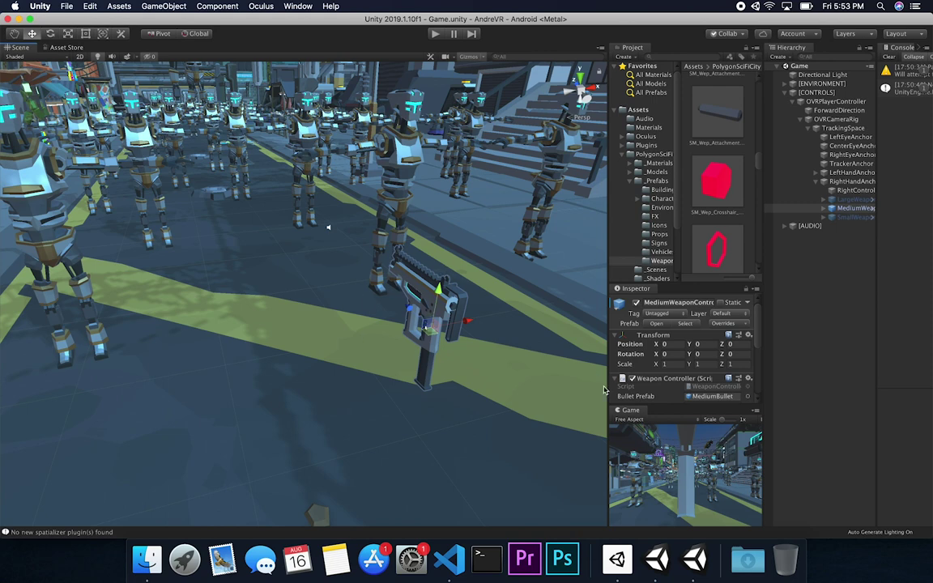
key("super+p")
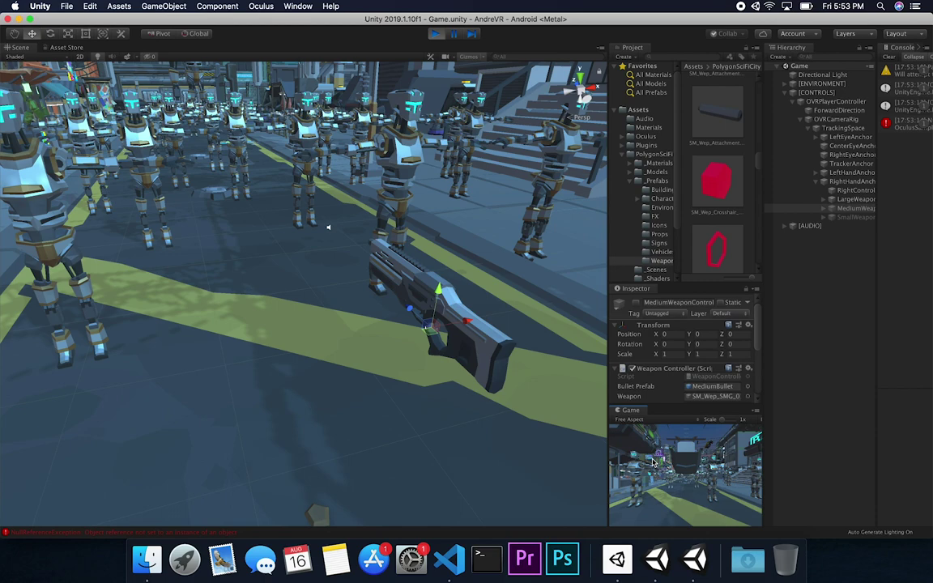
During the test run, rotate RightHandAnchor so the gun turns toward the camera, then stop Play mode.
key("alt")
left_click_drag(328, 227, 386, 325, "alt")
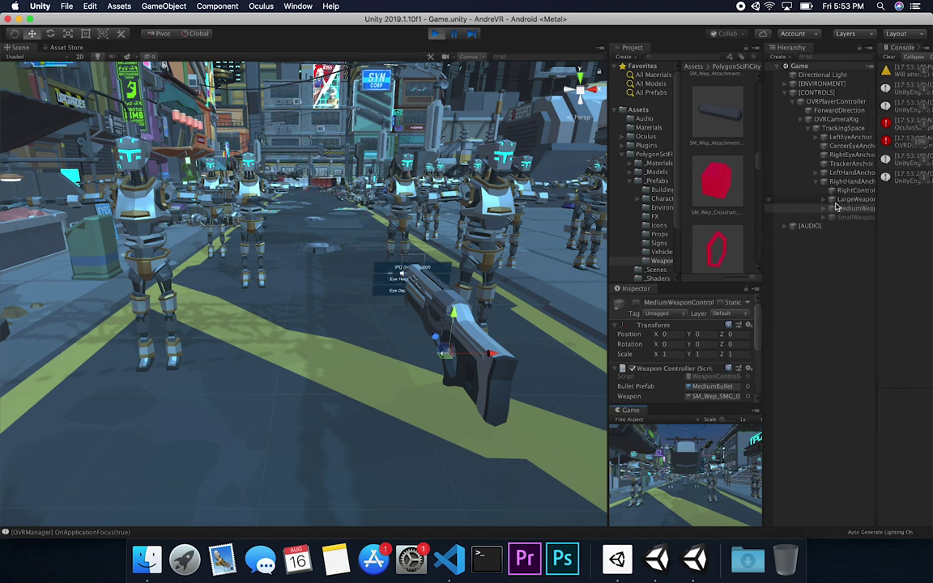
left_click(849, 181)
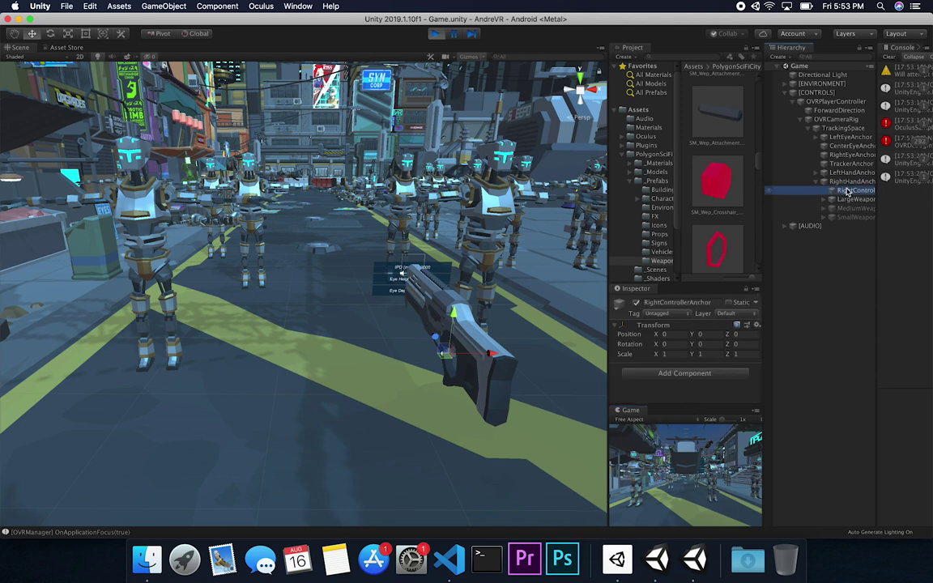
key("e")
left_click_drag(398, 343, 494, 381)
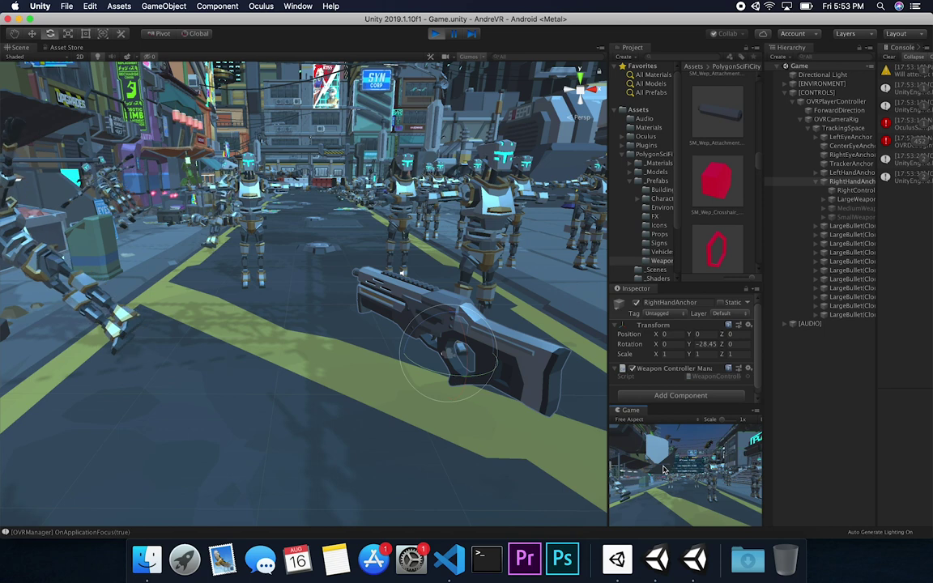
left_click_drag(481, 381, 451, 338)
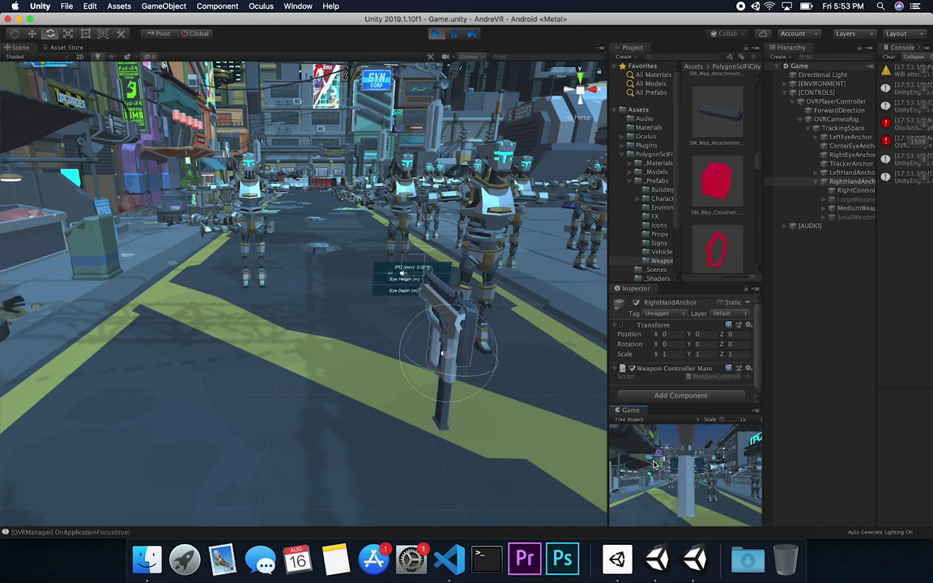
left_click(434, 36)
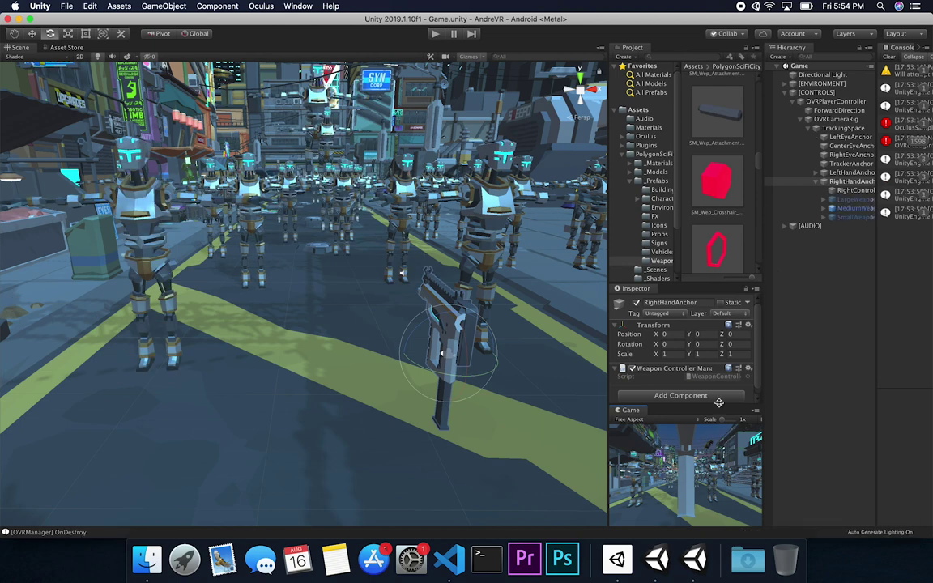
Return to the Grabbables project, collapse the Hierarchy groups and reveal the Scenes folder's files.
key("super+Tab")
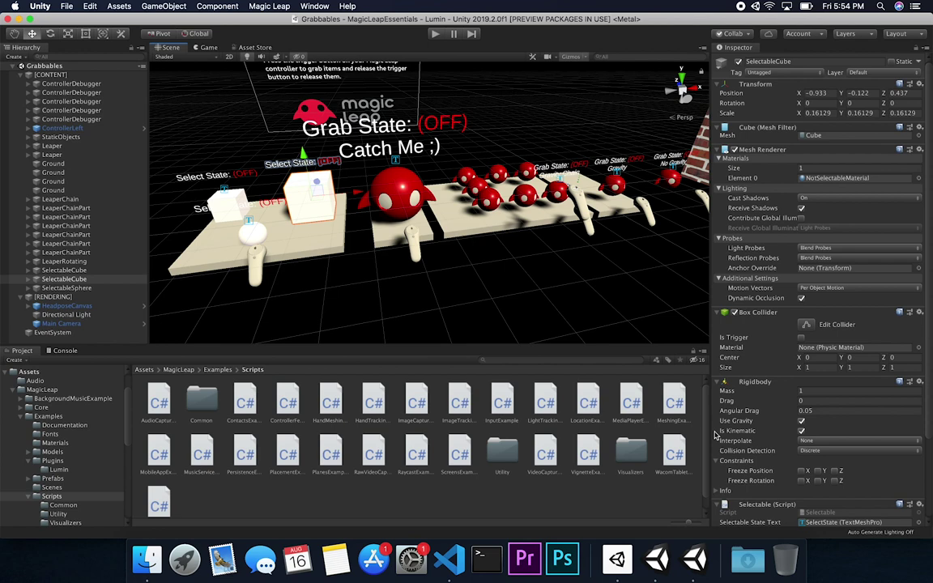
key("super+Tab")
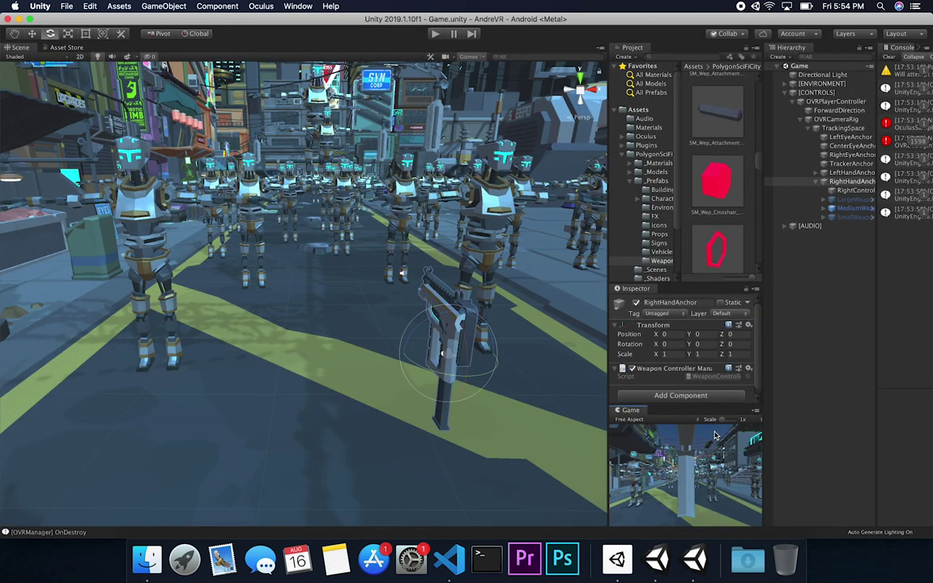
key("super+Tab")
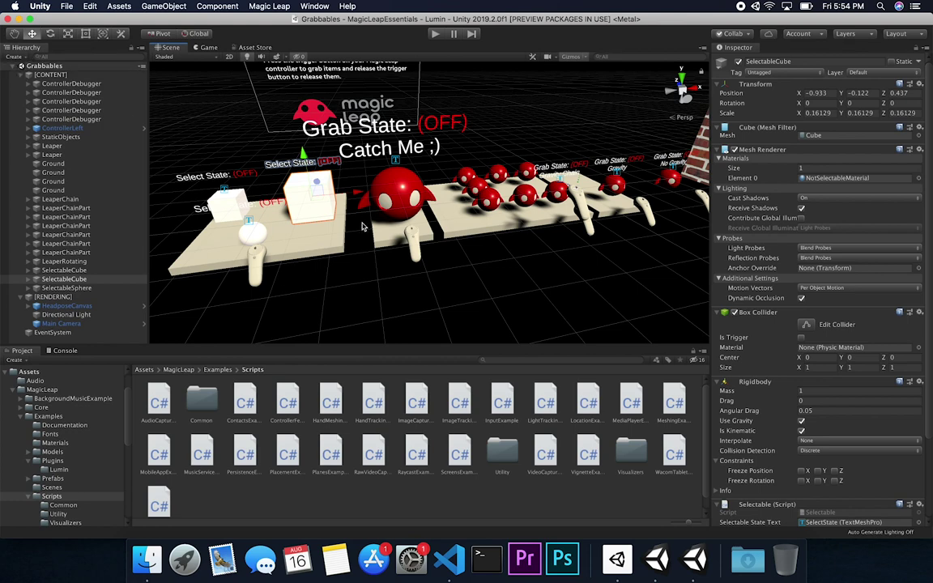
left_click(19, 75)
left_click(20, 419)
scroll(42, 479, "down", 5)
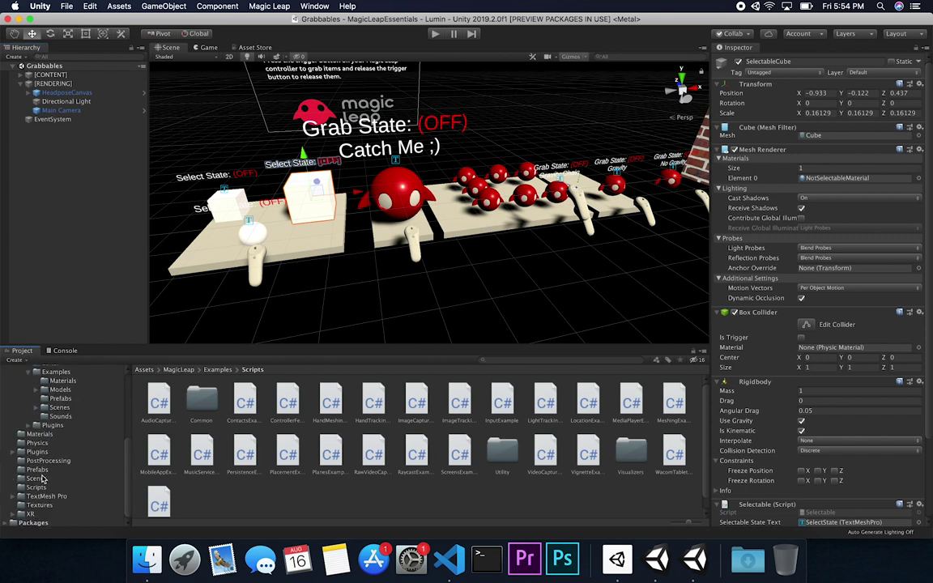
left_click(41, 478)
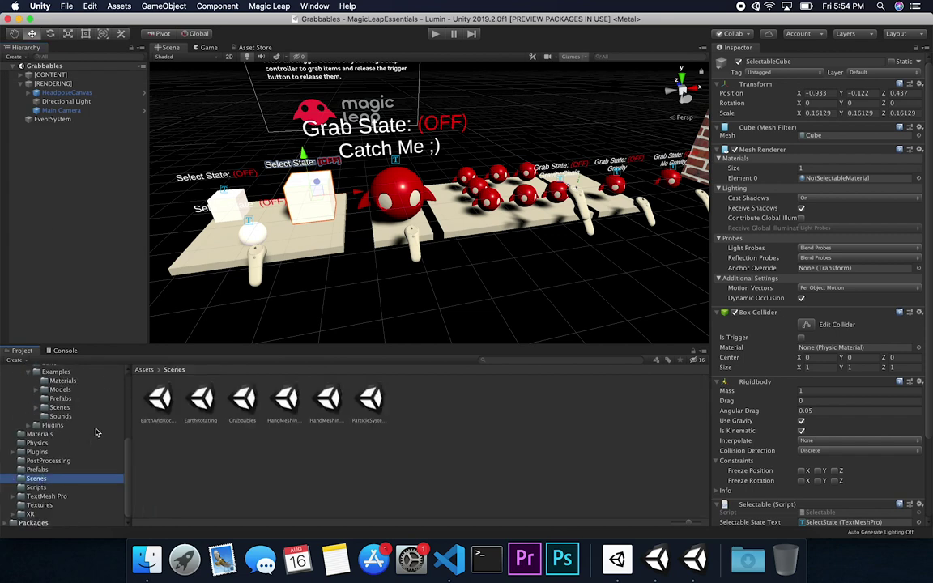
Duplicate the Grabbables scene and rename the copy 'WeaponController'.
left_click(242, 396)
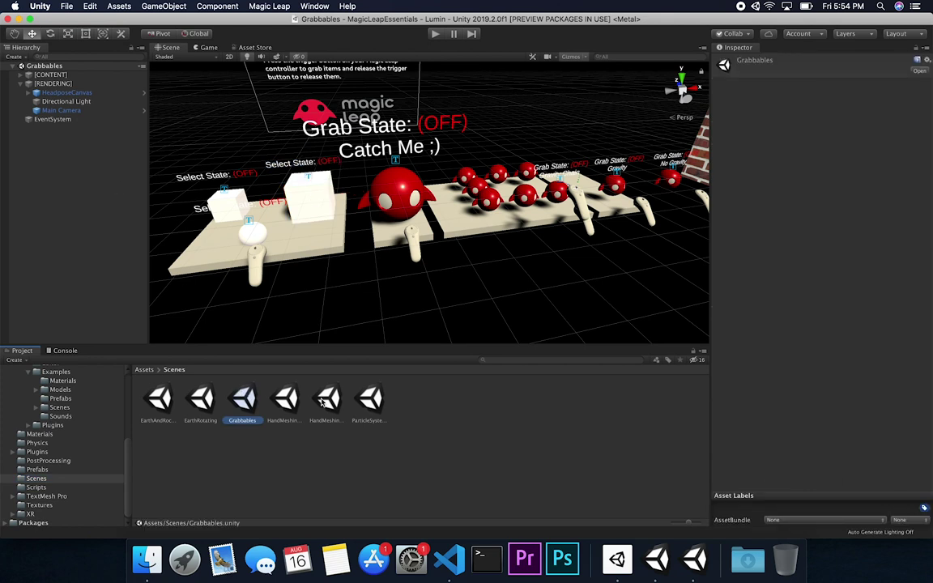
key("super+d")
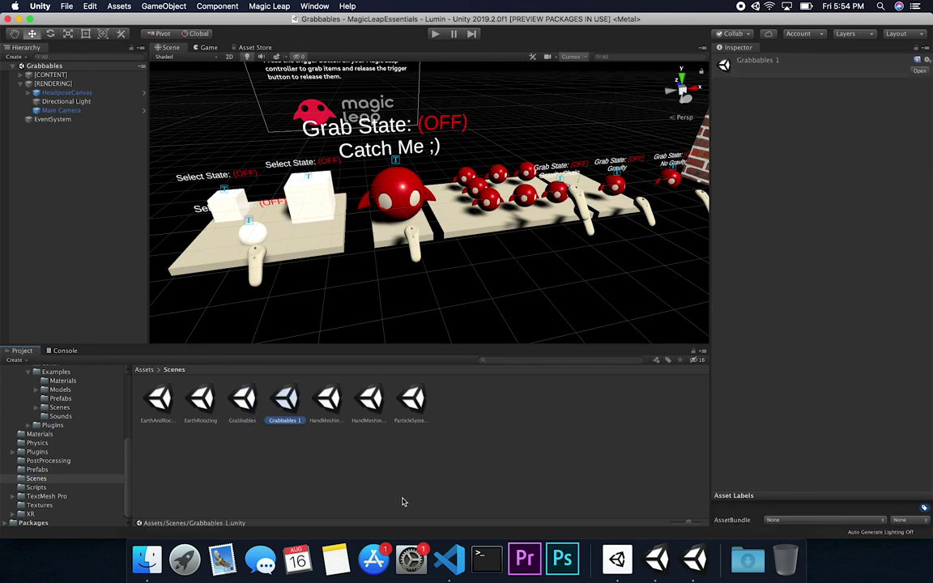
left_click(297, 422)
type("WeaponController")
key("Return")
Open the WeaponController scene and expand its CONTENT and RENDERING groups.
double_click(407, 405)
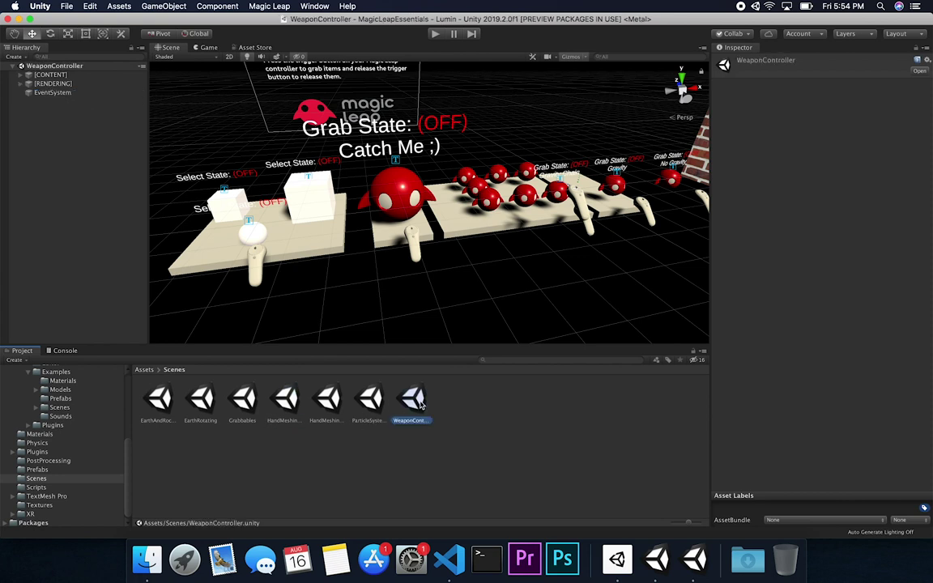
left_click(20, 74)
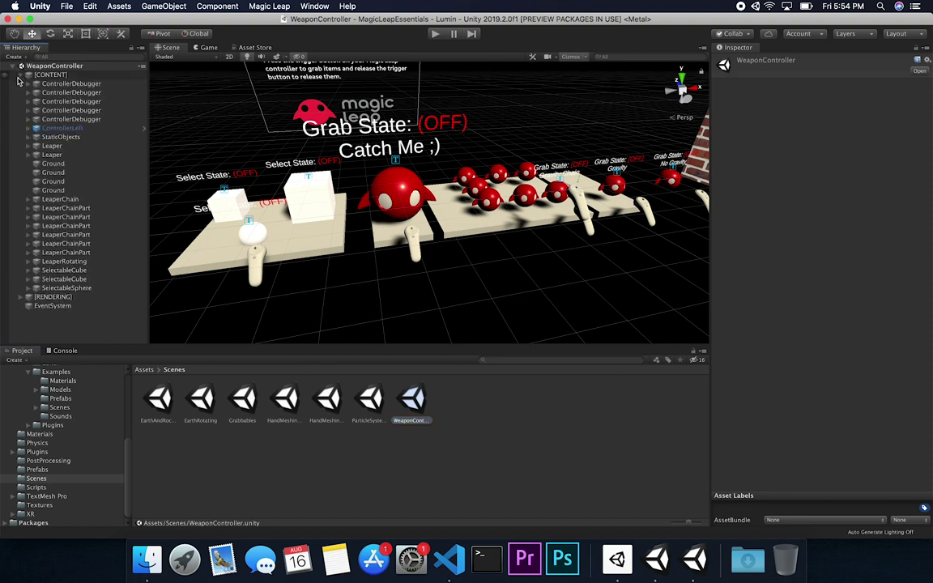
left_click(19, 297)
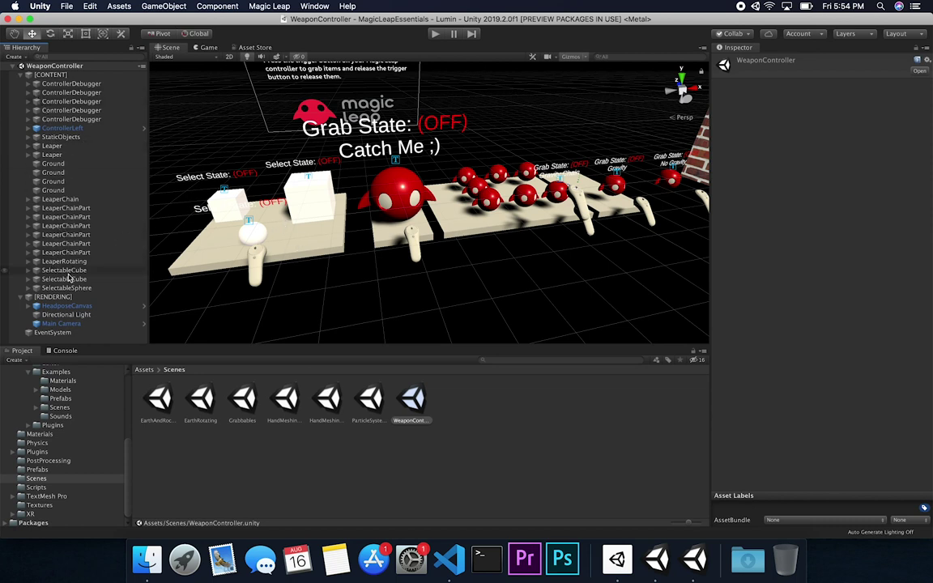
Delete the four extra ControllerDebuggers, keeping only one.
left_click(81, 91)
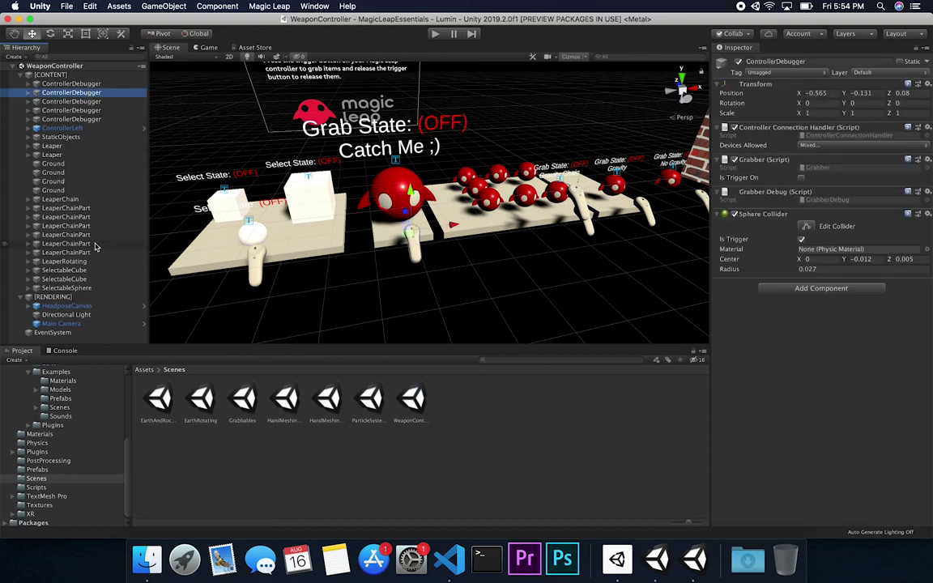
left_click(85, 119, "shift")
key("super+BackSpace")
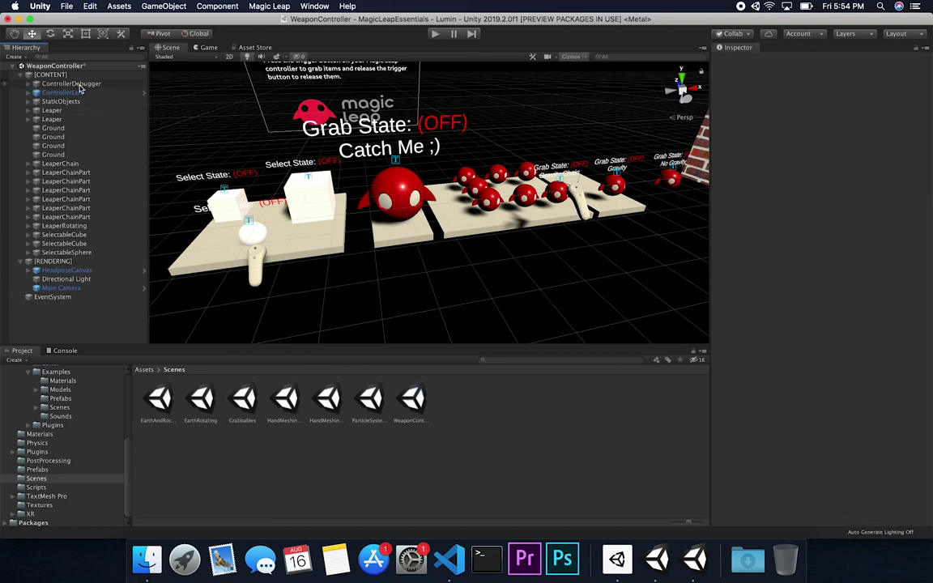
left_click(73, 83)
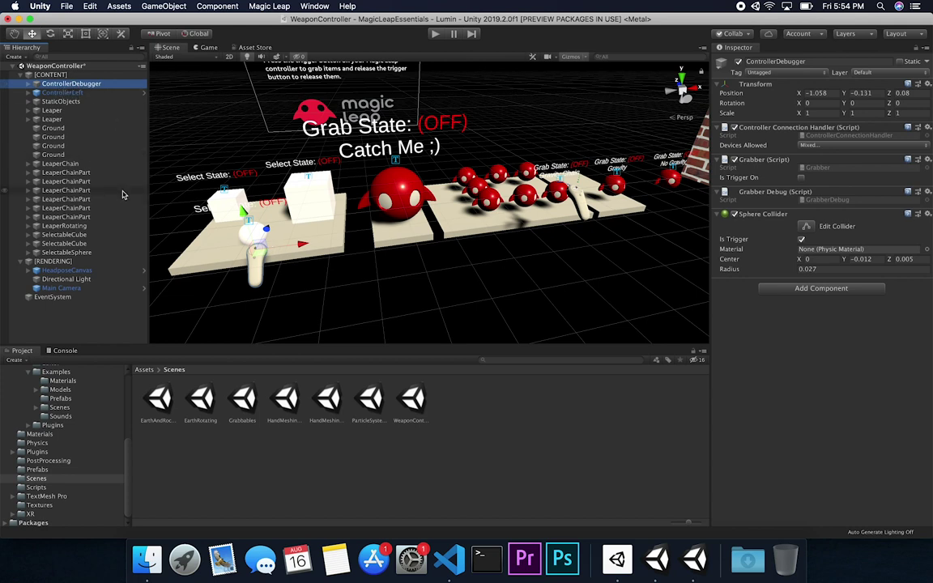
Delete everything from StaticObjects down to SelectableSphere, leaving ControllerLeft.
left_click(61, 101)
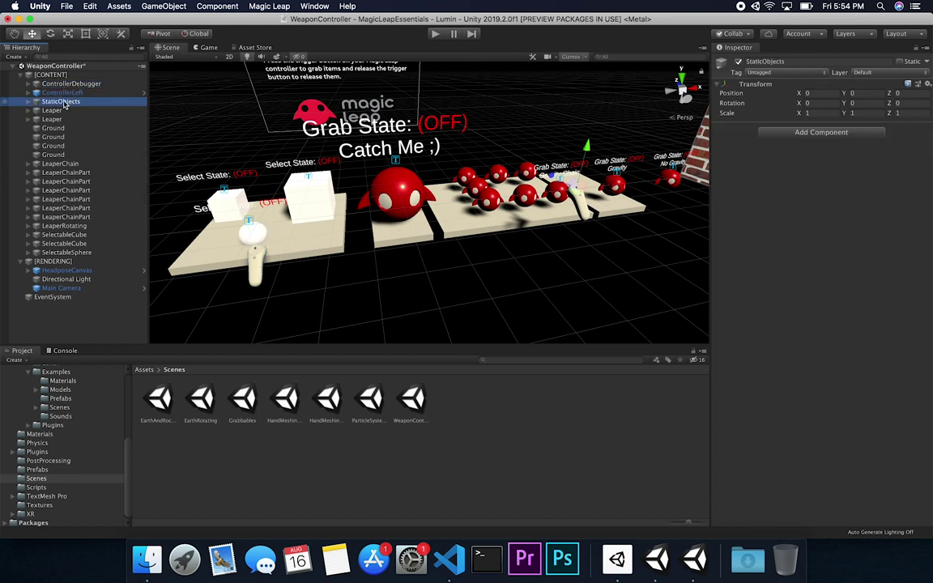
left_click(65, 252, "shift")
key("super+BackSpace")
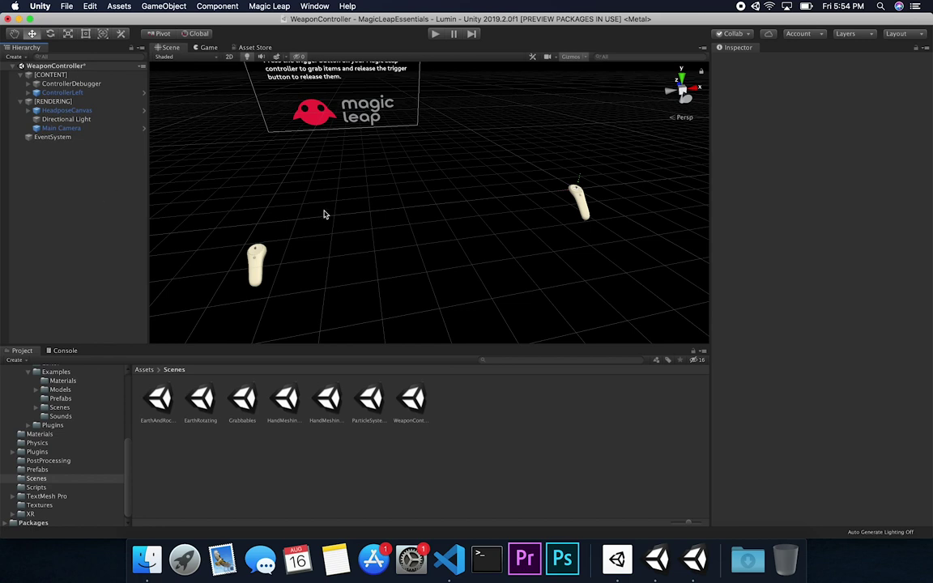
left_click(65, 92)
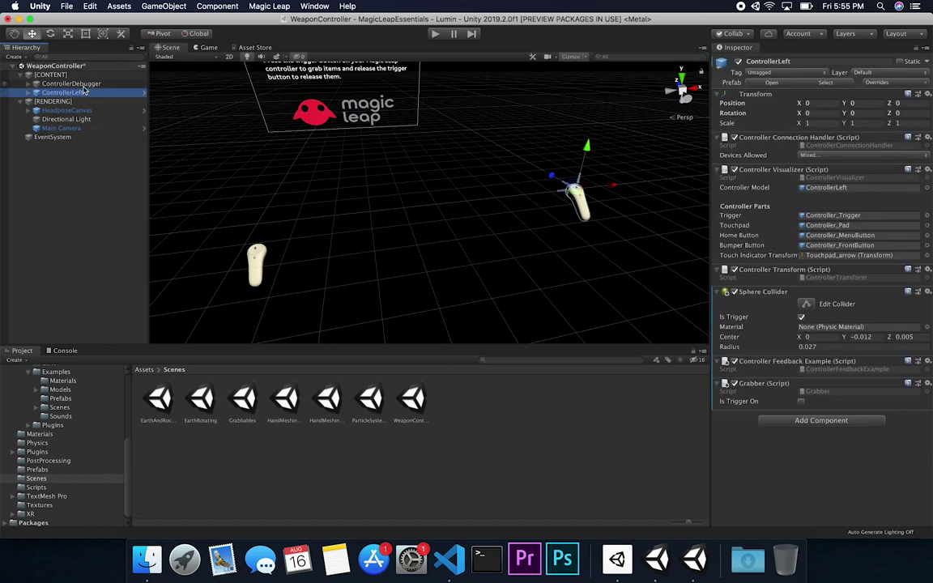
Set the ControllerDebugger's position to 0, 0, 0.
left_click(74, 84)
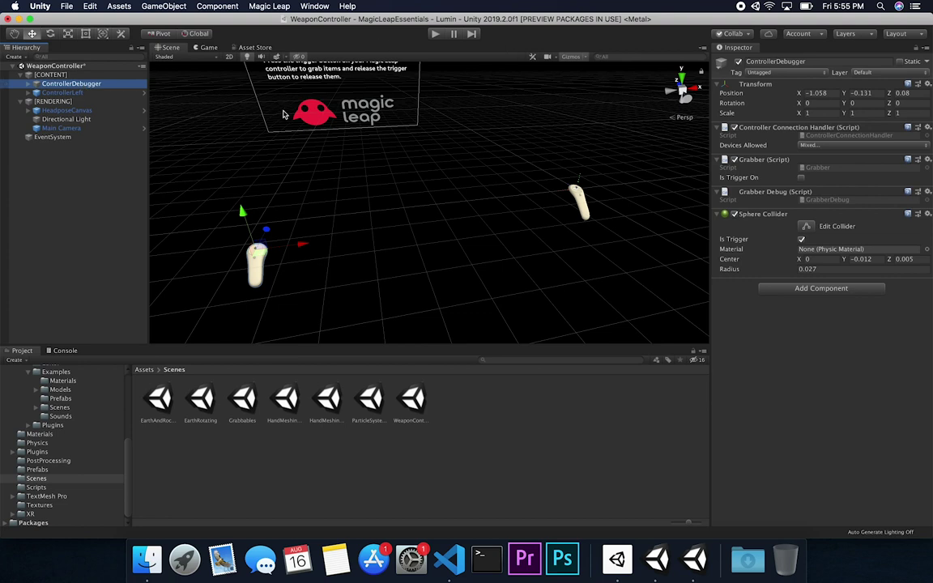
left_click(832, 94)
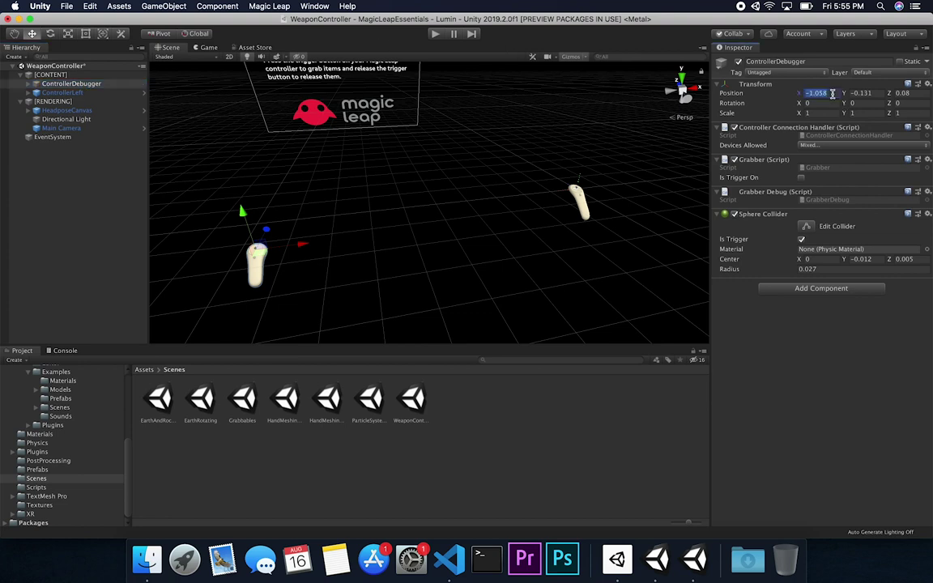
type("0")
key("Tab")
type("0")
key("Tab")
type("0")
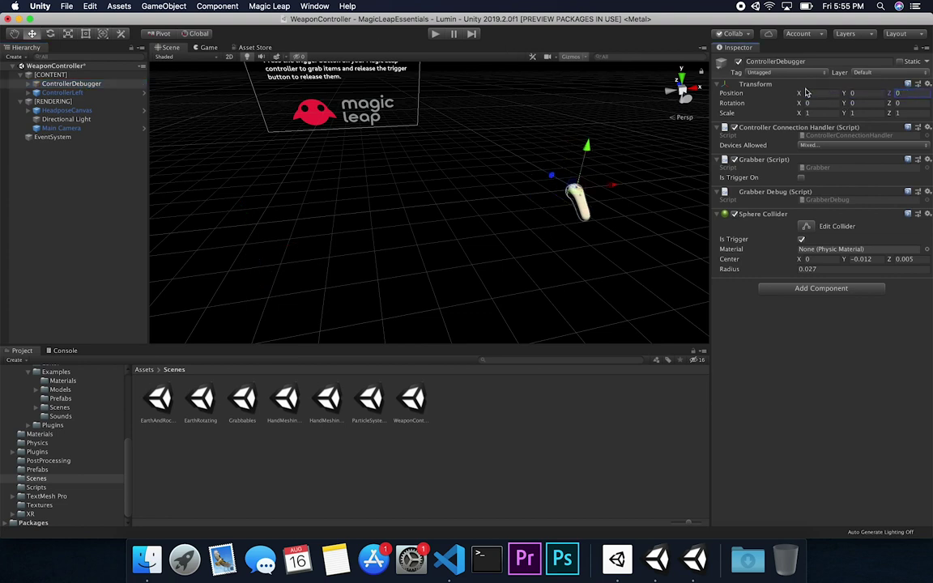
Nudge the ControllerDebugger slightly left along X and frame the view on it.
left_click_drag(615, 185, 572, 200)
key("f")
left_click(545, 204)
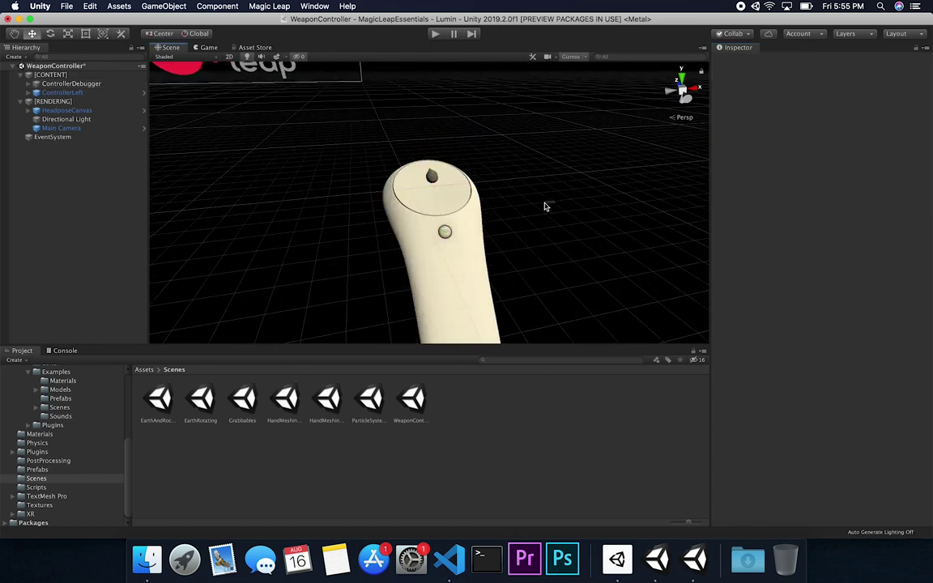
scroll(550, 221, "down", 5)
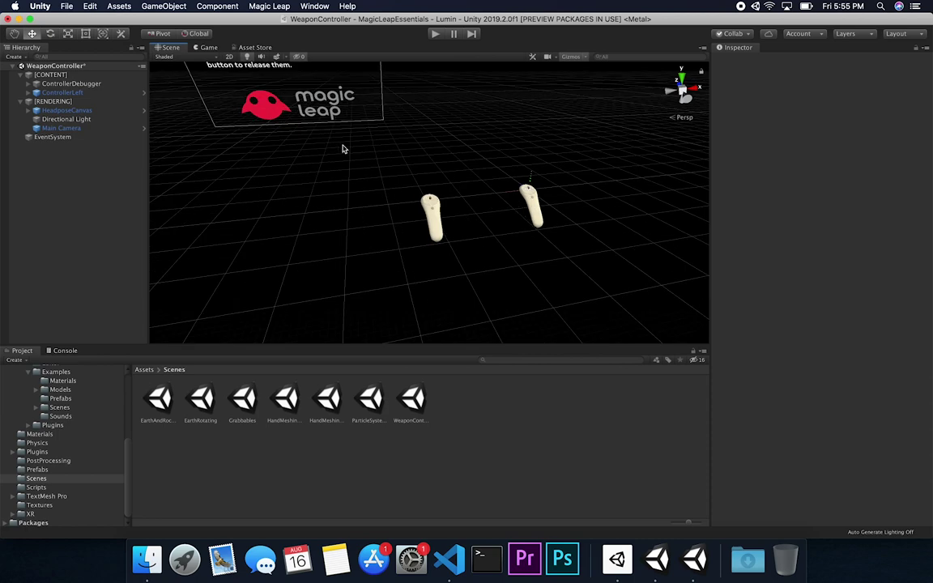
left_click(81, 83)
mouse_move(389, 176)
left_mouse_down("alt")
mouse_move(318, 183)
mouse_move(374, 151)
mouse_move(380, 174)
left_mouse_up("alt")
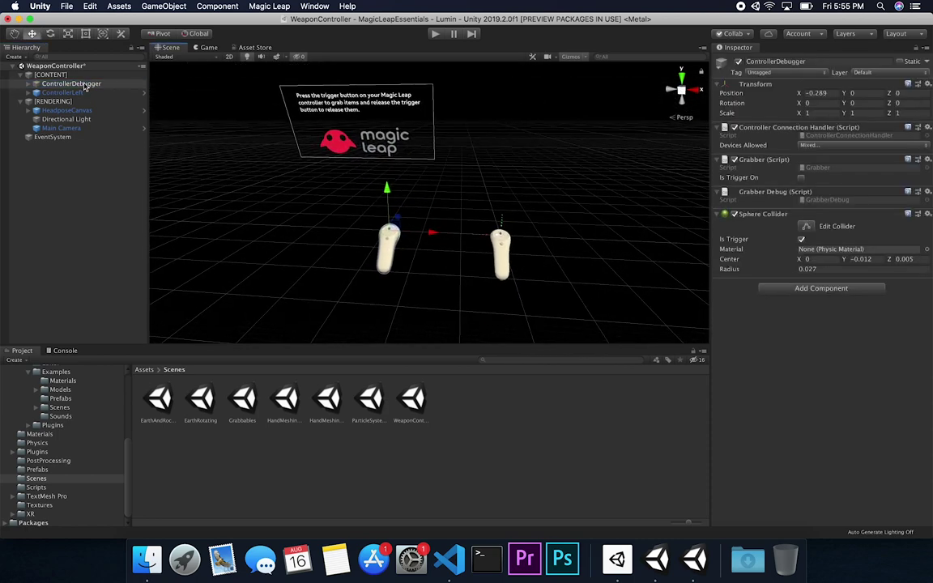
Set the HeadposeCanvas position to 0, 0, 0 and its X rotation to 0.
left_click(59, 111)
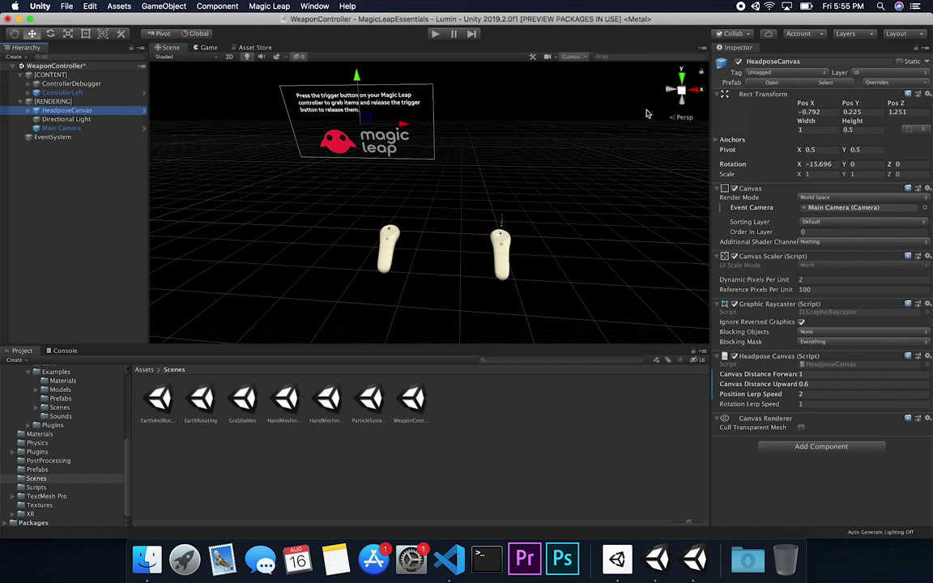
left_click(806, 113)
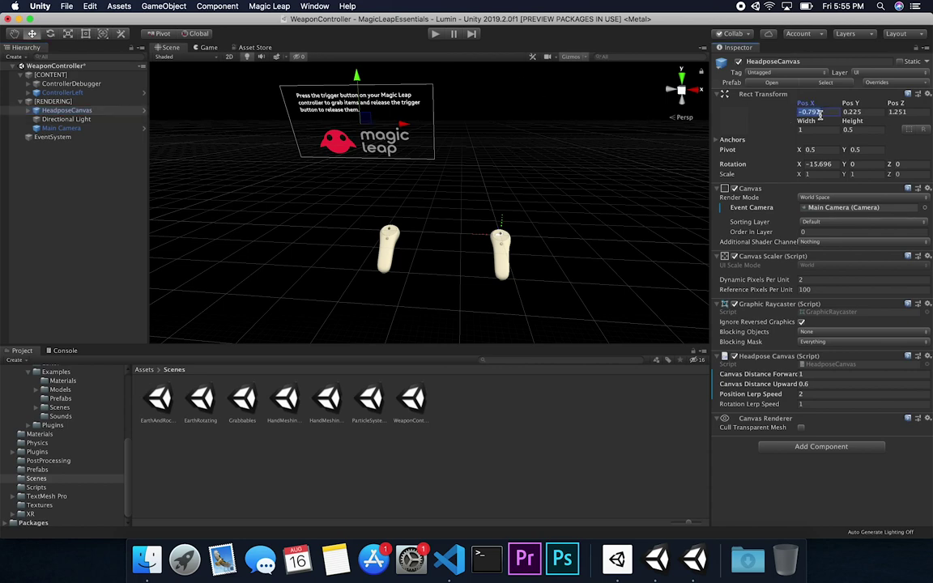
type("0")
key("Tab")
type("0")
key("Tab")
type("0")
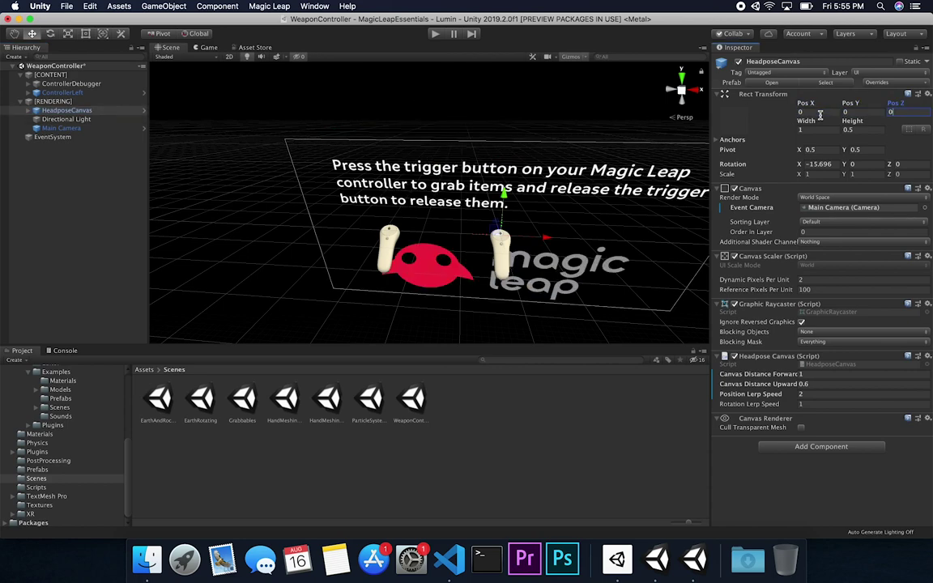
left_click_drag(559, 278, 717, 140, "alt")
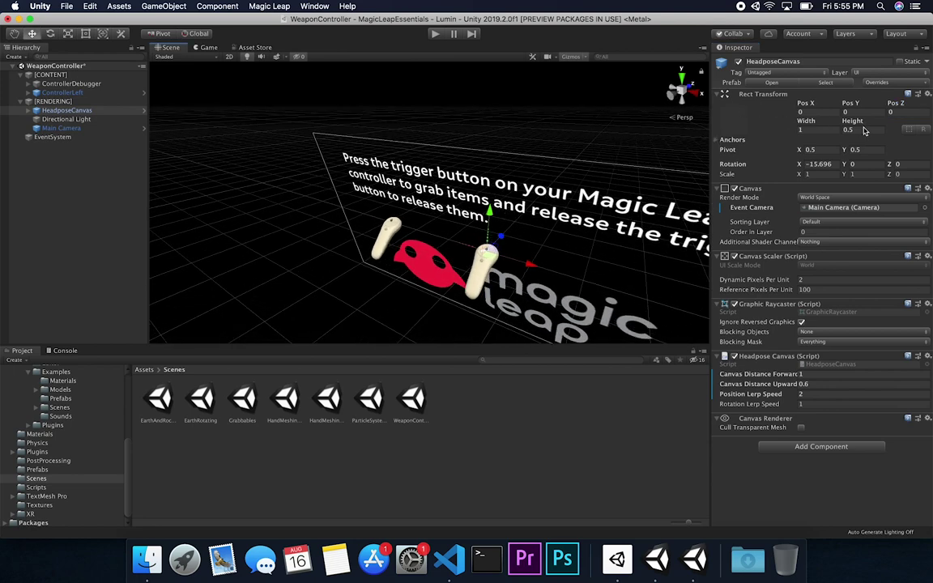
left_click(821, 164)
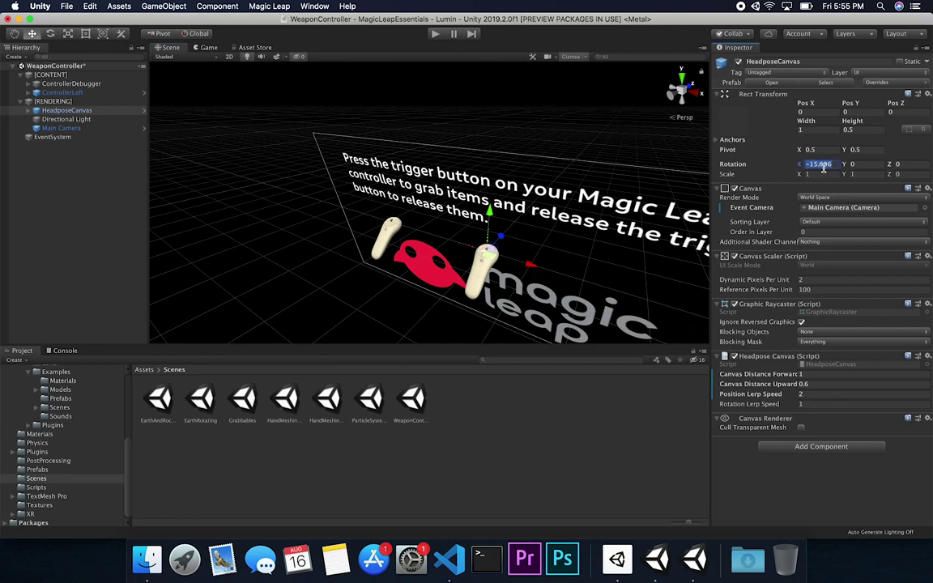
type("0")
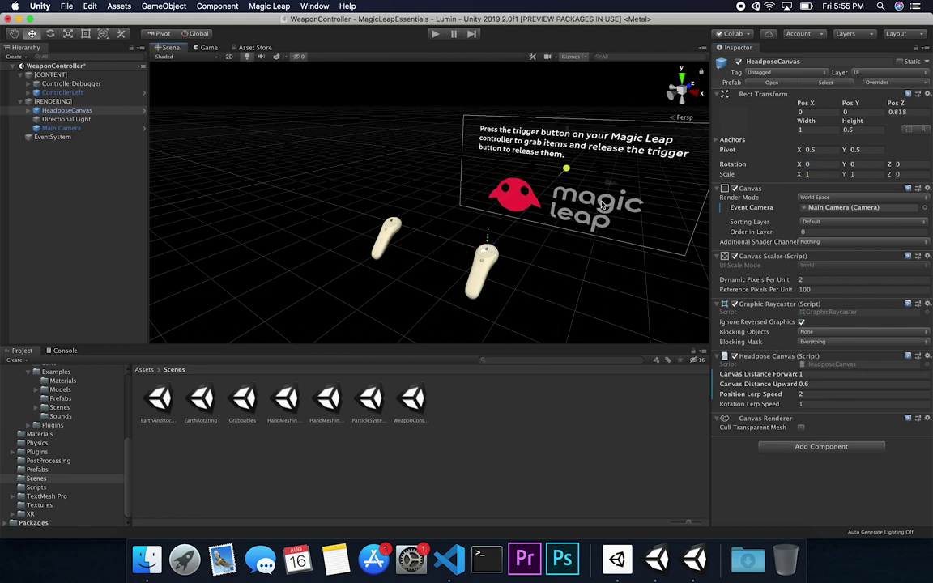